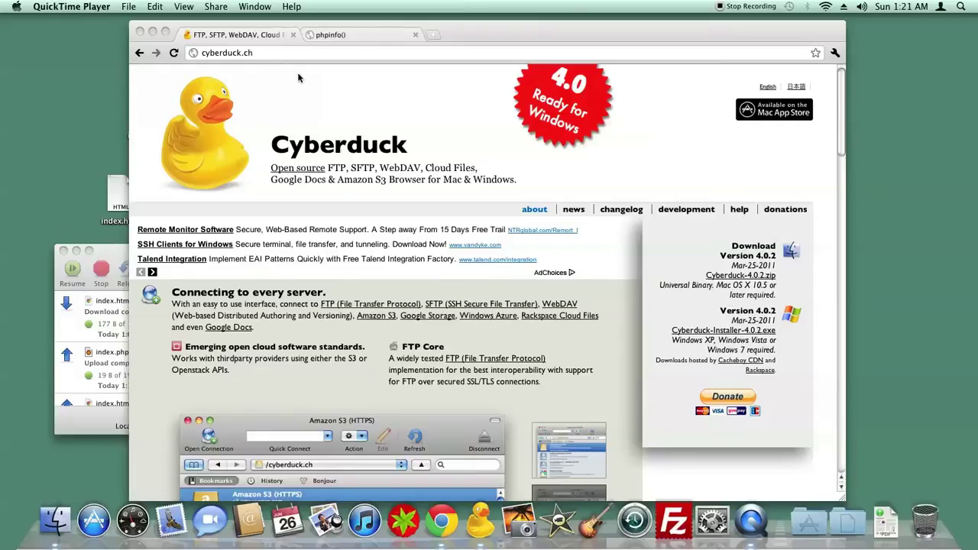
Start a new Cyberduck connection and choose SFTP as its protocol.
left_click_drag(447, 31, 441, 29)
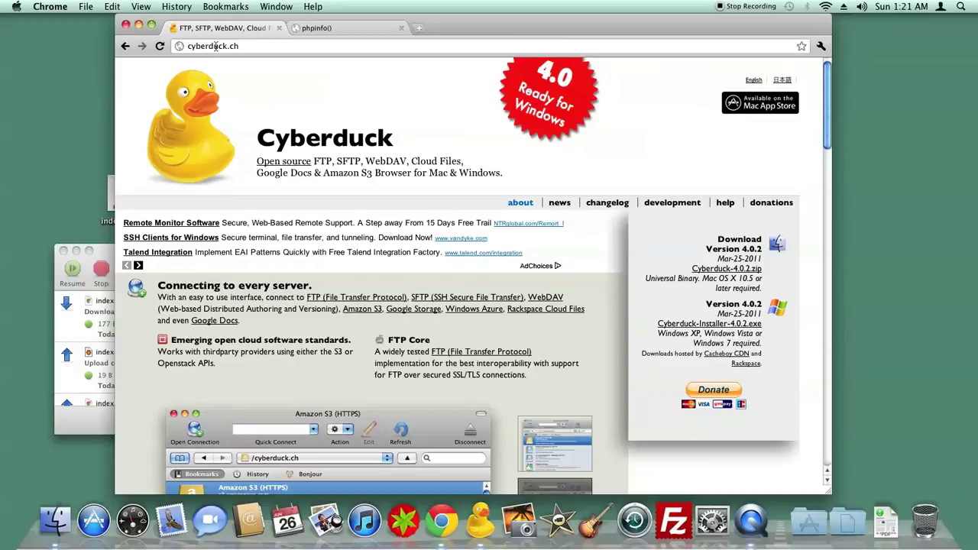
left_click(488, 544)
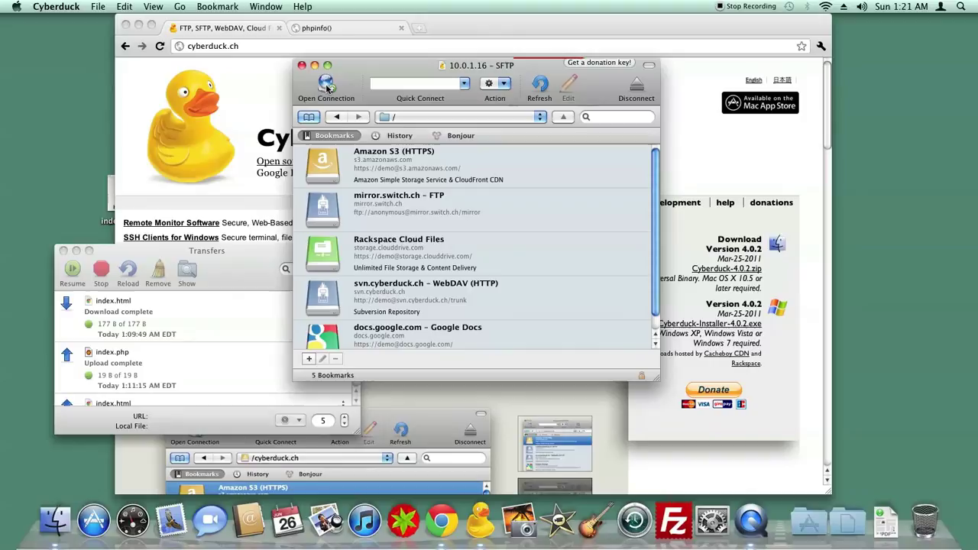
left_click(326, 86)
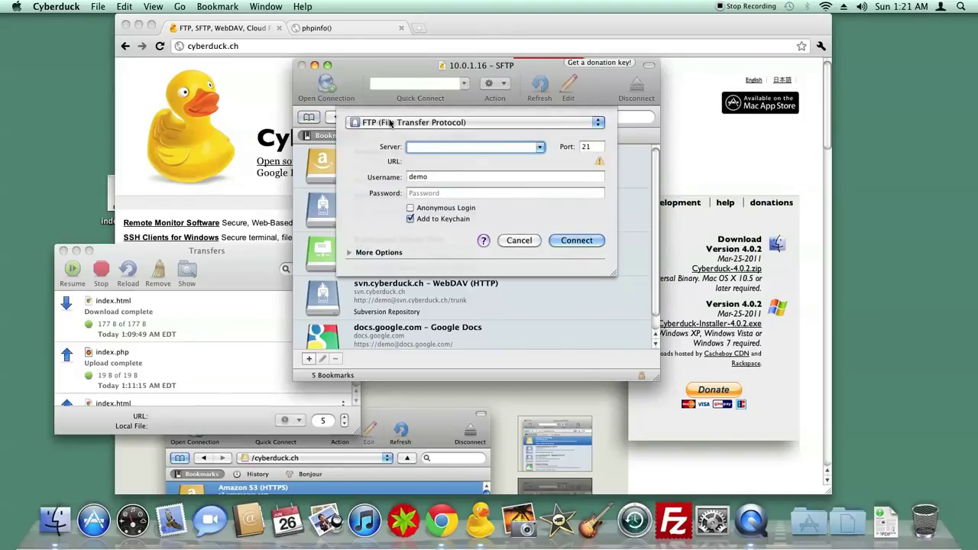
left_click(389, 123)
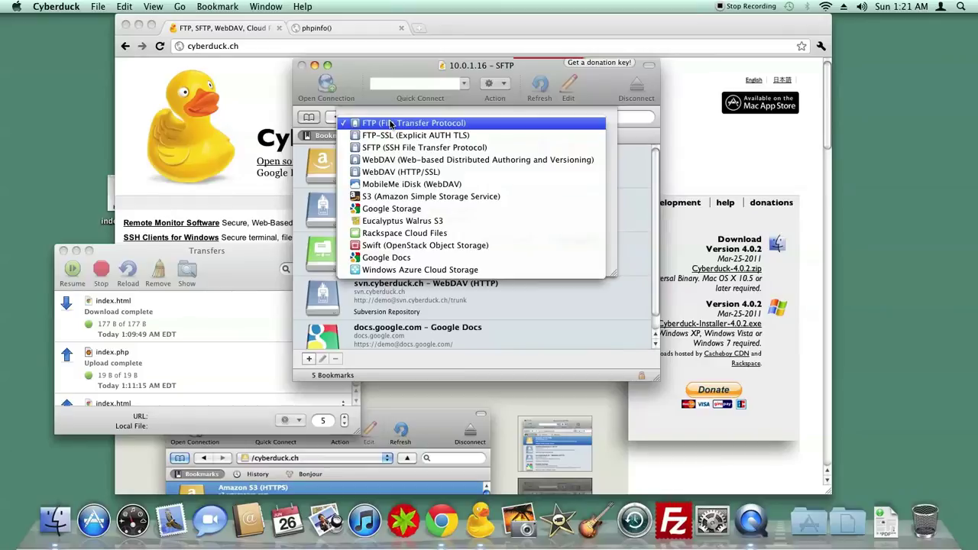
key("Down")
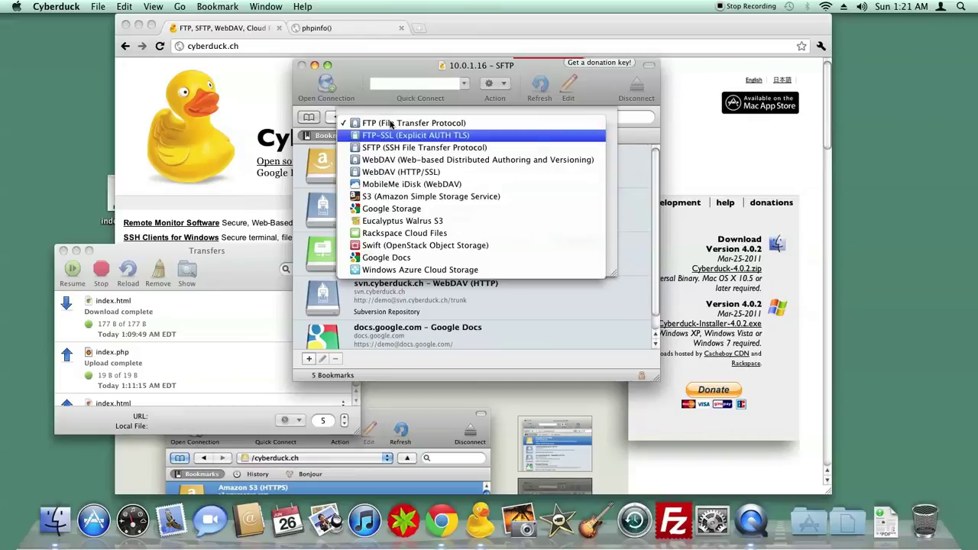
key("Down")
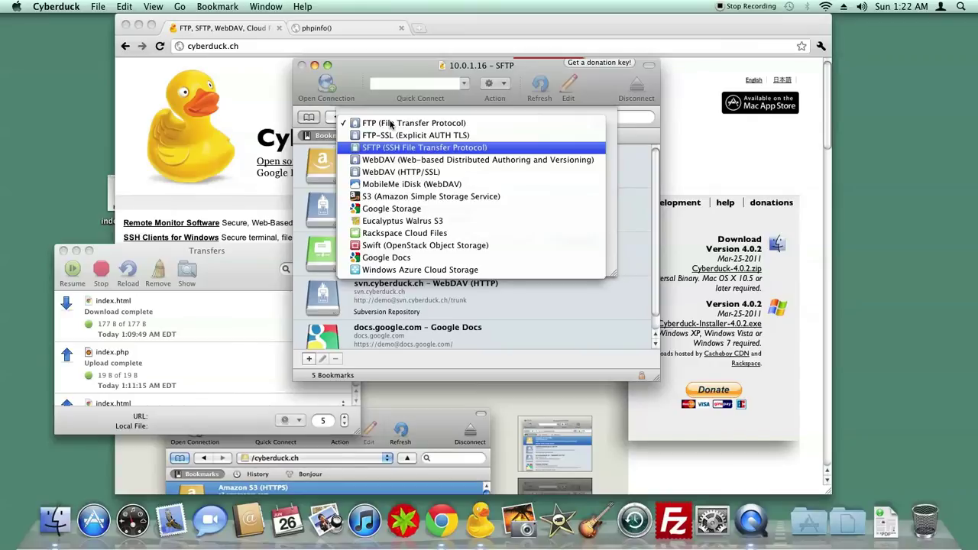
key("Return")
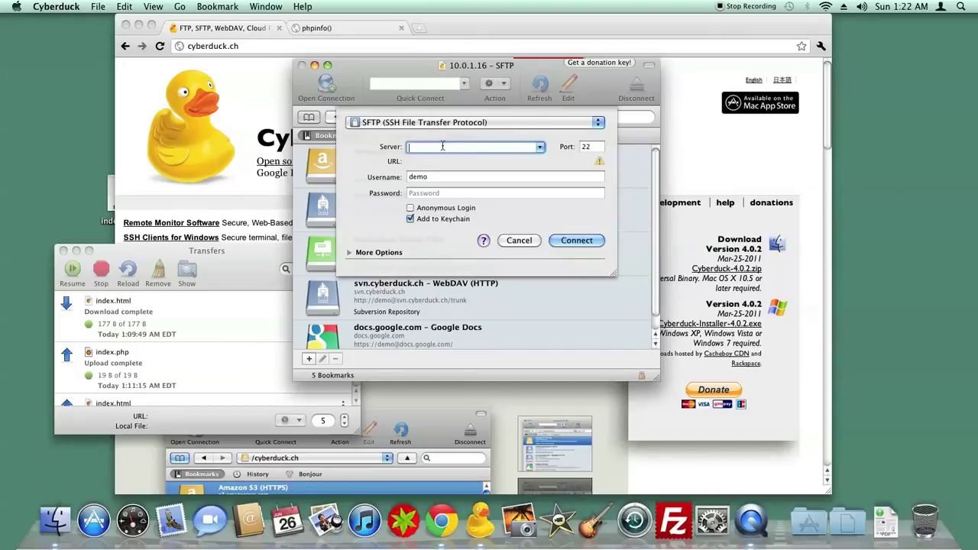
Enter server 10.0.1.16, username root and the account password, keeping port 22.
type("10.0.1.16")
key("Tab")
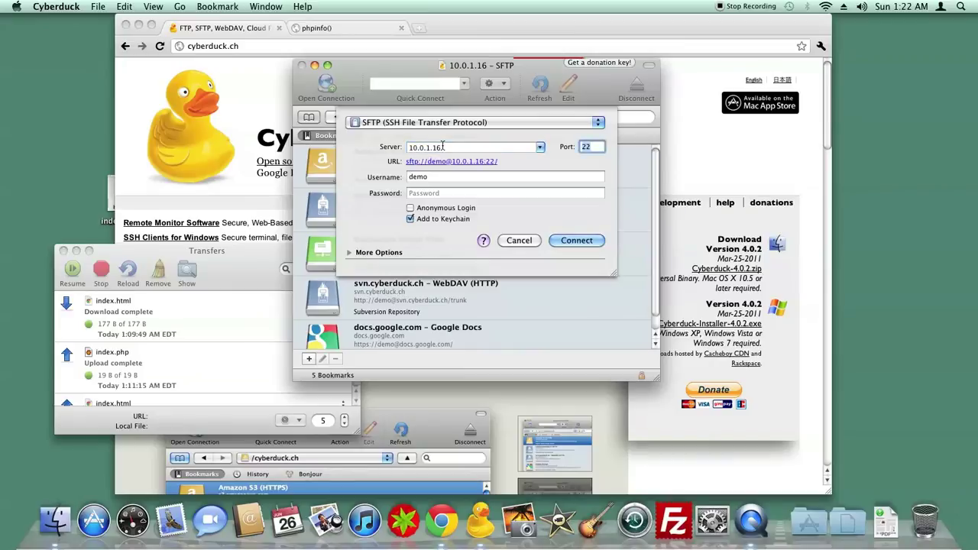
key("Tab")
type("root")
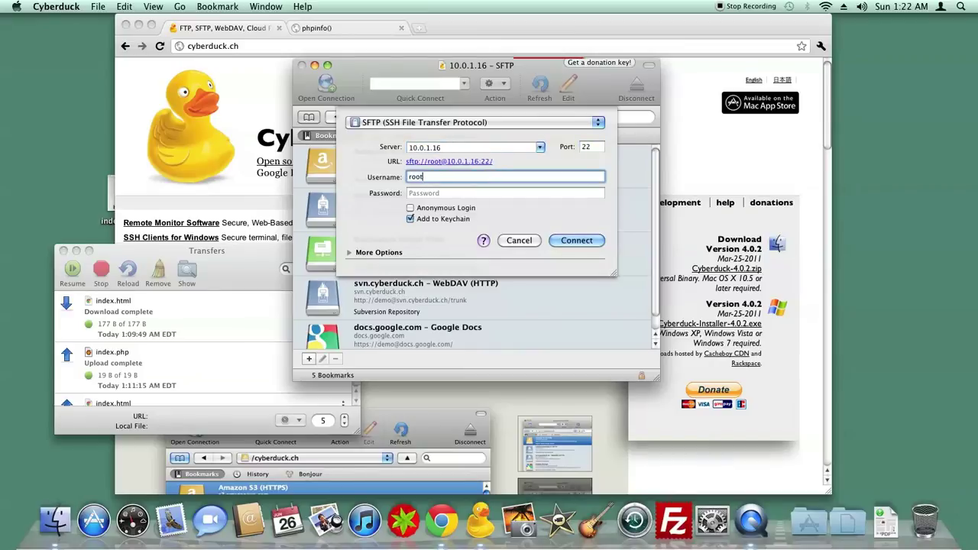
key("Tab")
type("••••••••")
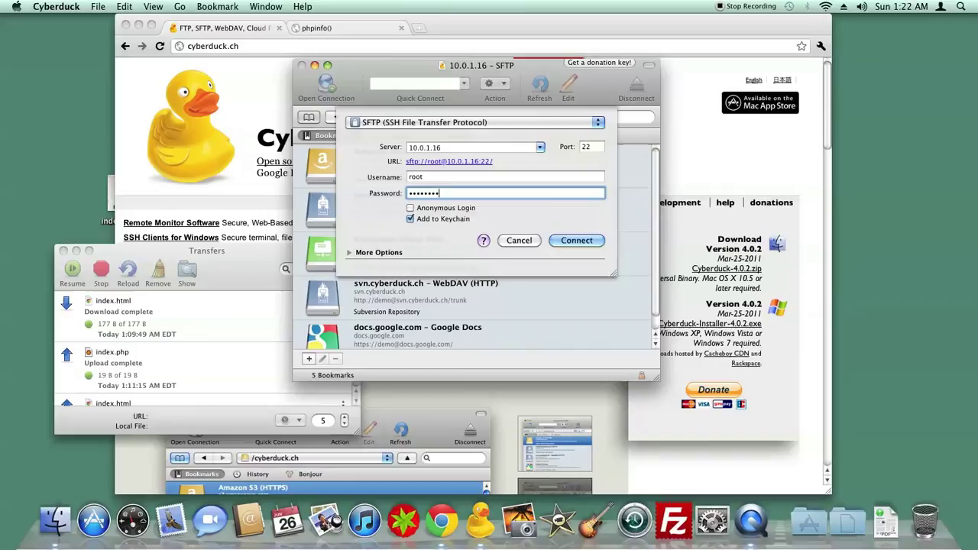
Connect, browse from / into /var/www showing index.html, and bring Chrome's 'It works!' page into view.
left_click(573, 240)
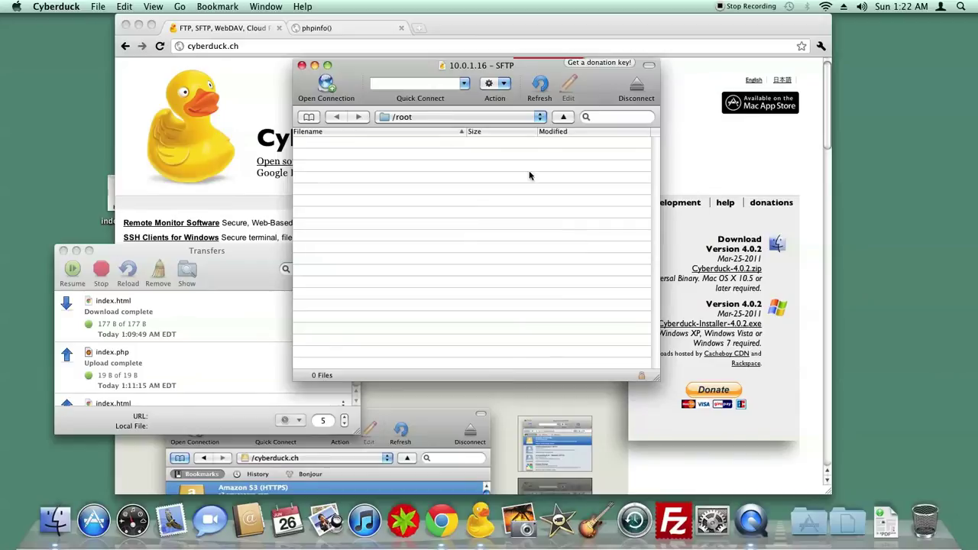
left_click(415, 117)
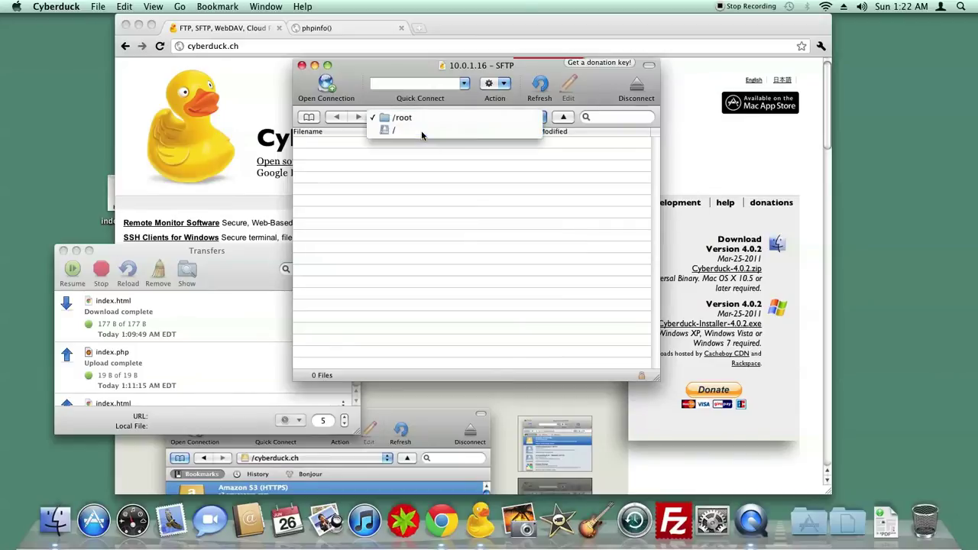
left_click(421, 133)
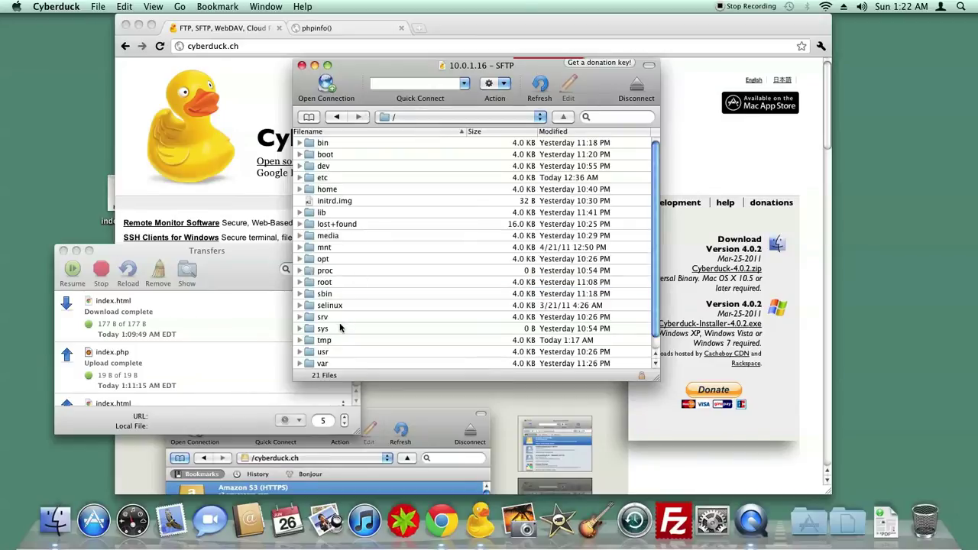
scroll(346, 258, "down", 1)
double_click(337, 354)
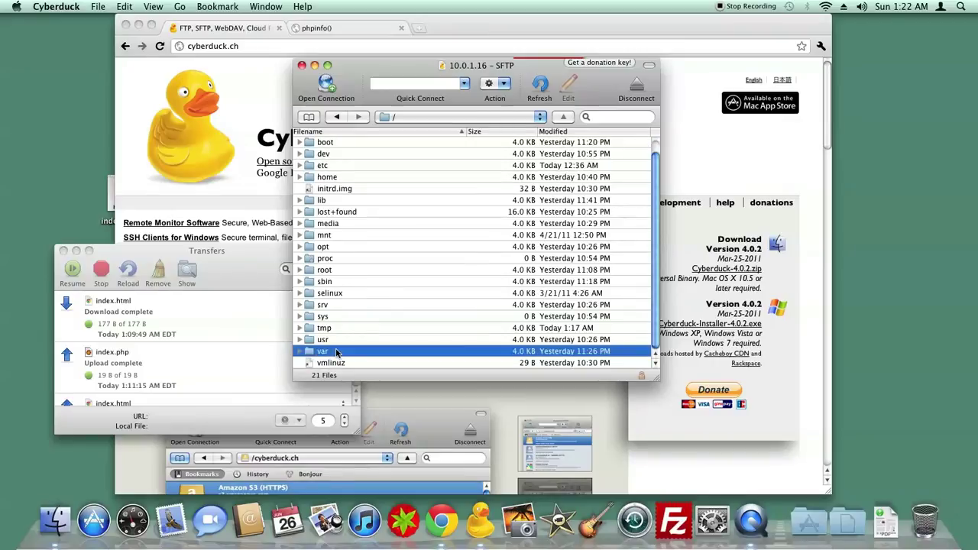
double_click(338, 284)
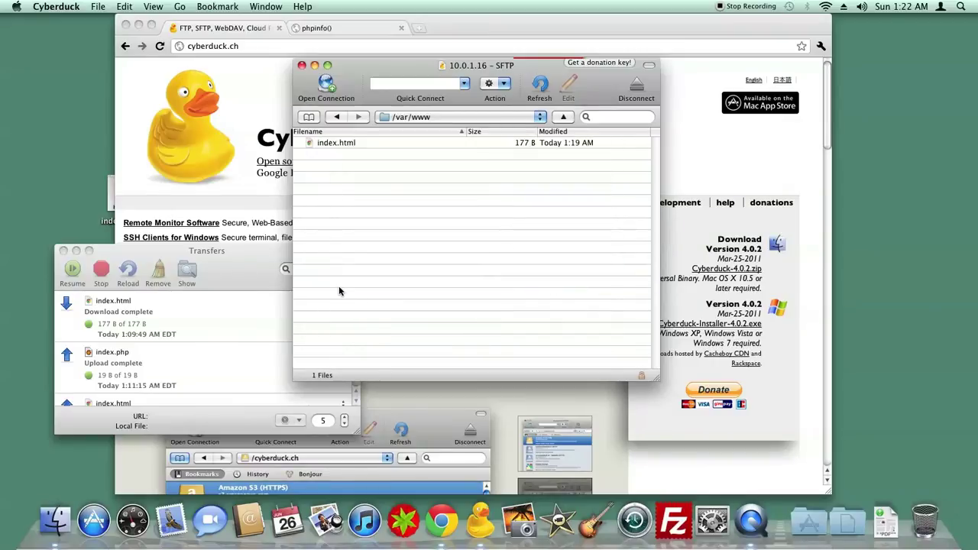
left_click(328, 29)
left_click_drag(330, 28, 517, 297)
Download index.html from /var/www onto the desktop.
left_click(502, 319)
left_click(487, 309)
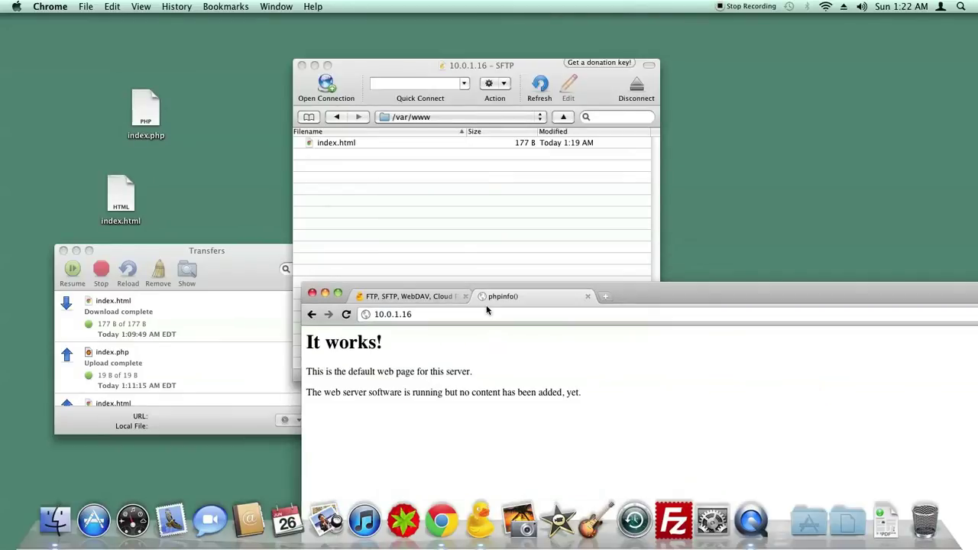
left_click(444, 239)
left_click(350, 145)
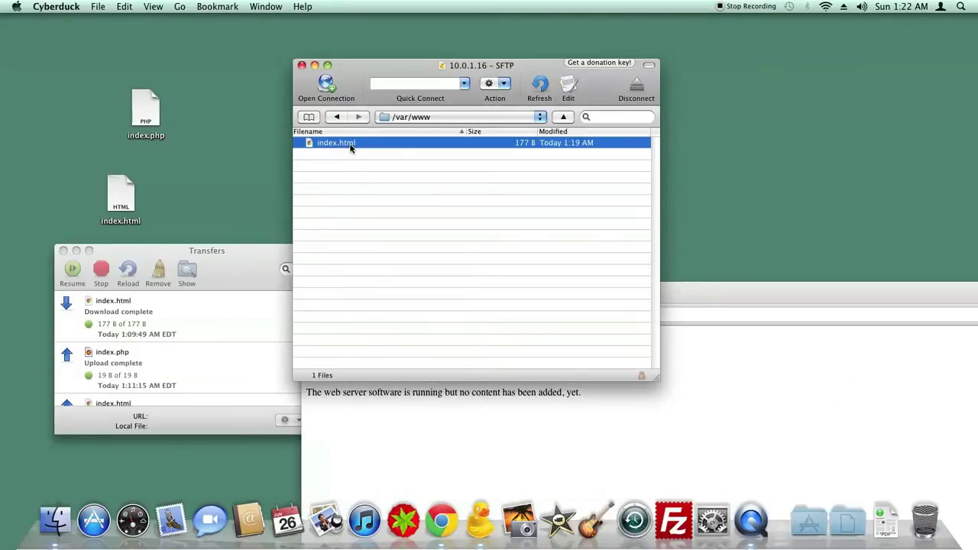
left_click(121, 195)
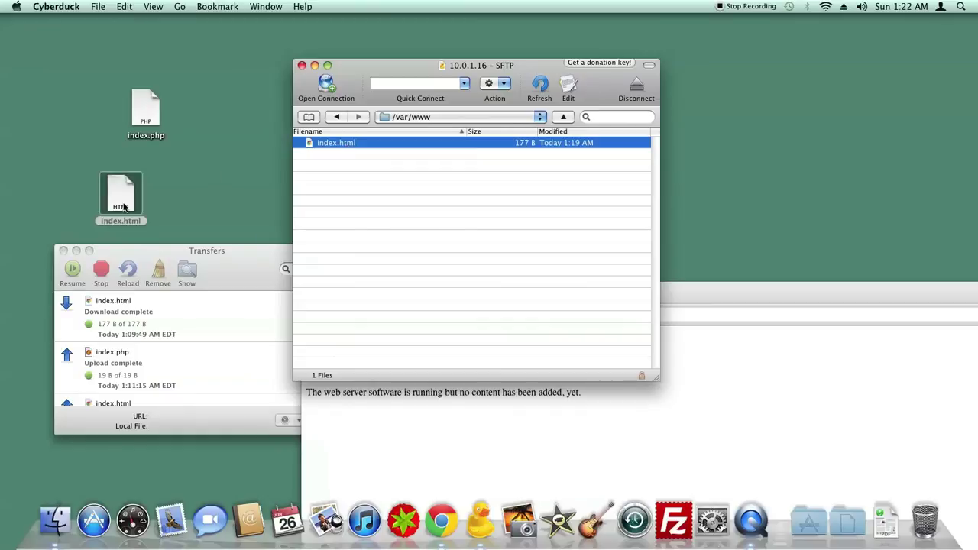
left_click(350, 176)
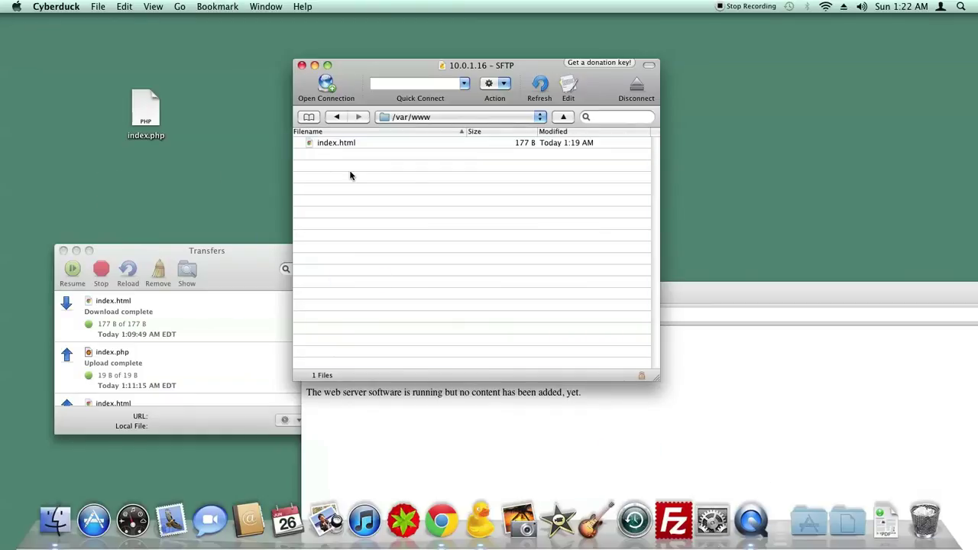
left_click(341, 145)
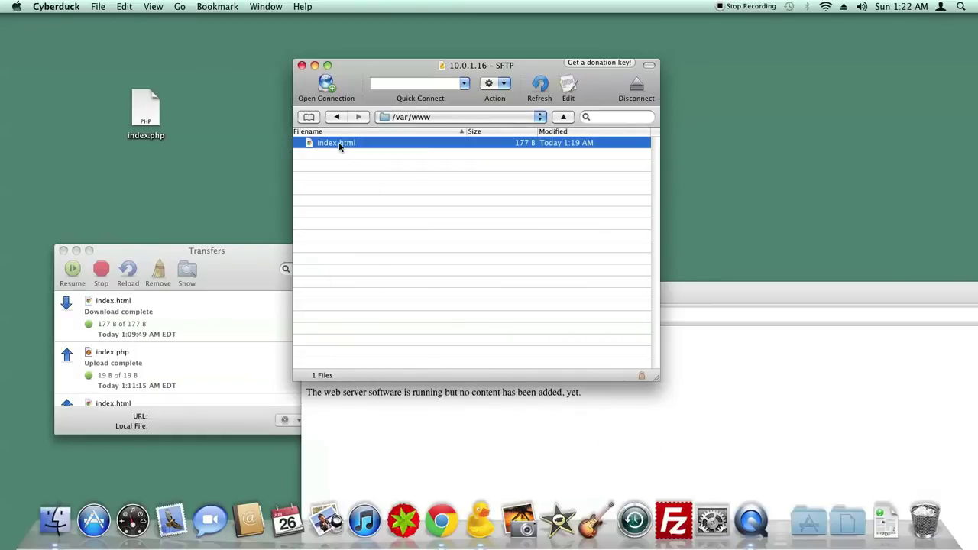
left_click_drag(340, 146, 100, 203)
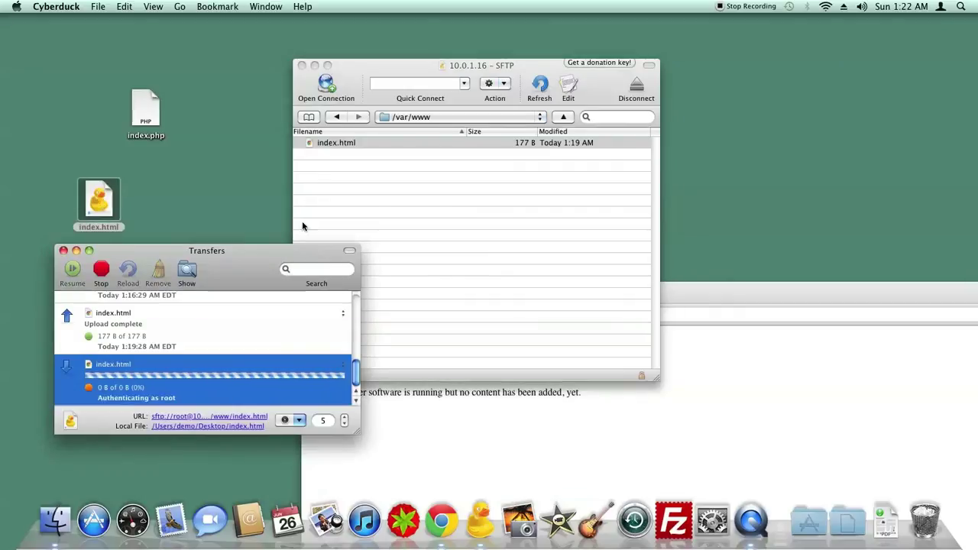
Delete index.html from the server, confirming the deletion.
left_click(356, 143)
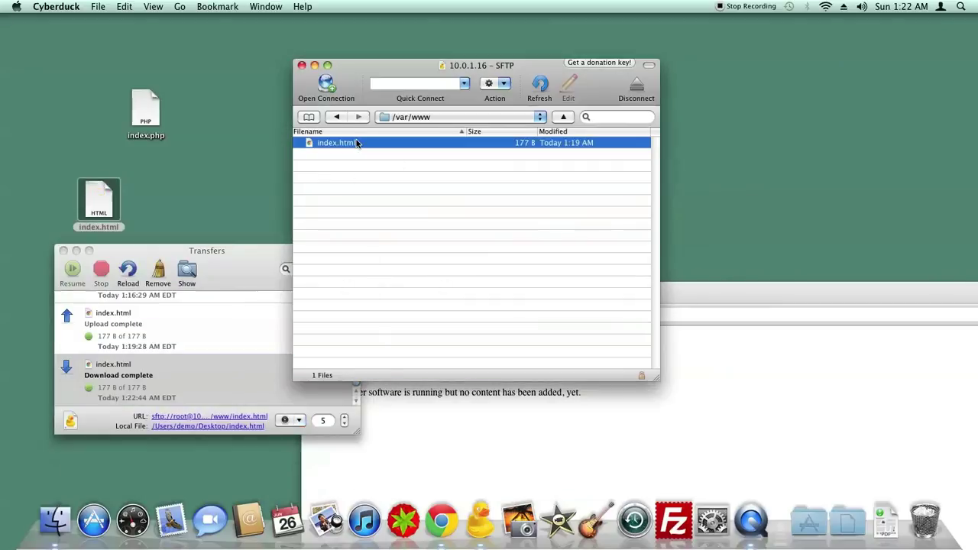
key("super+BackSpace")
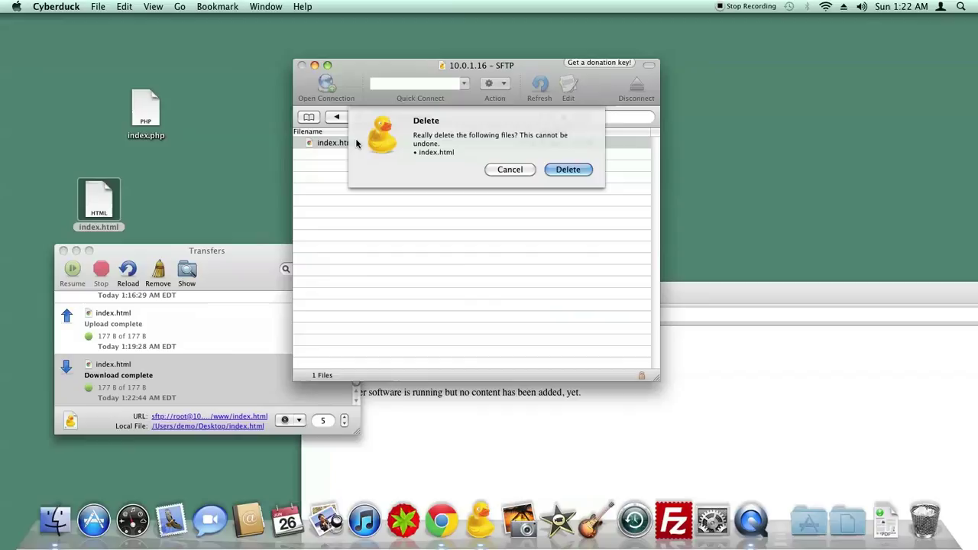
left_click(570, 170)
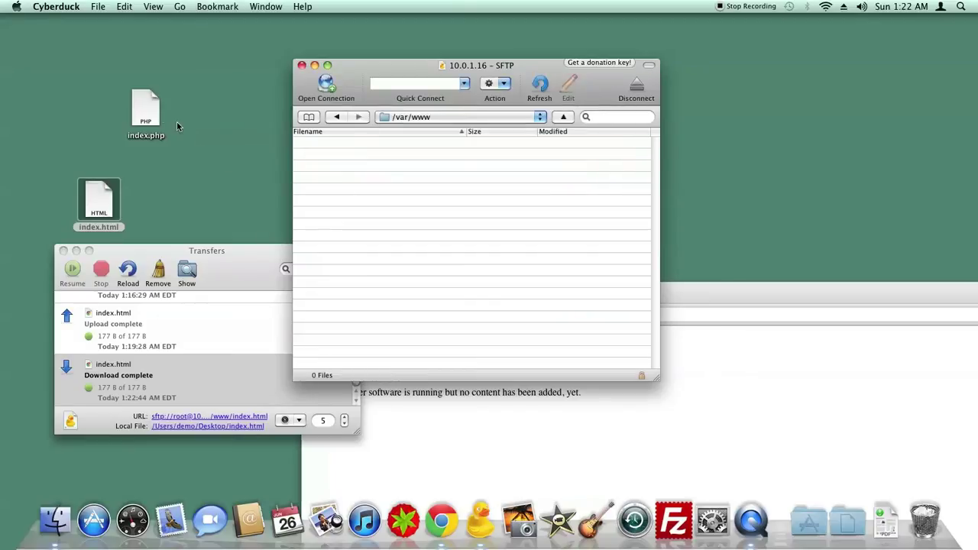
Upload index.php from the desktop and reopen /var/www to list it.
left_click_drag(146, 113, 489, 202)
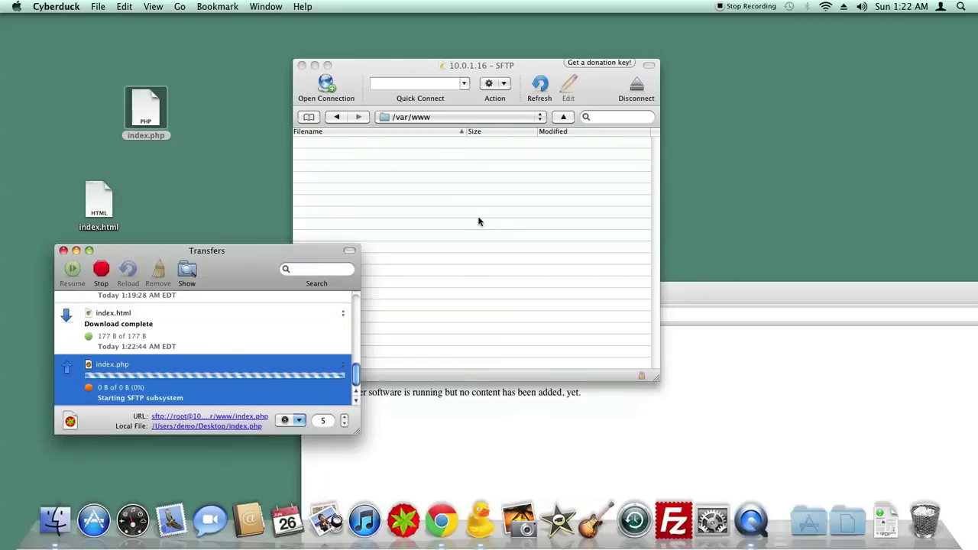
left_click(416, 119)
left_click(417, 130)
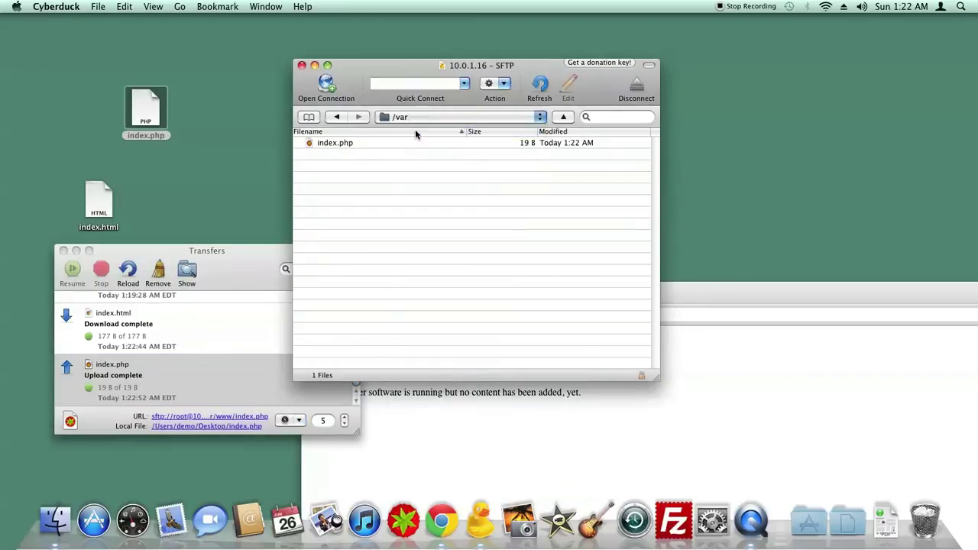
left_click(336, 271)
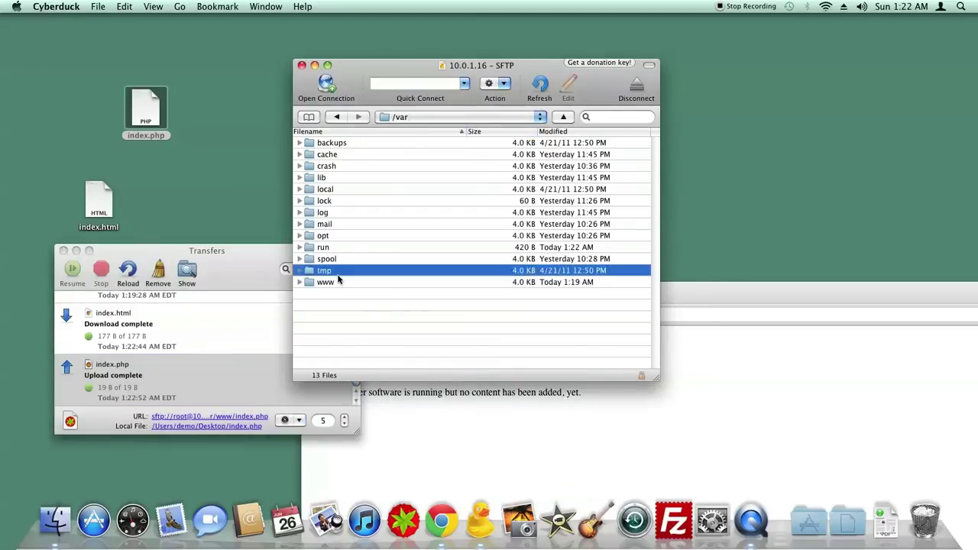
double_click(337, 281)
Reload 10.0.1.16 in Chrome to view the PHP Version 5.3.5 phpinfo page, then move Cyberduck top-left.
left_click(678, 314)
left_click(679, 314)
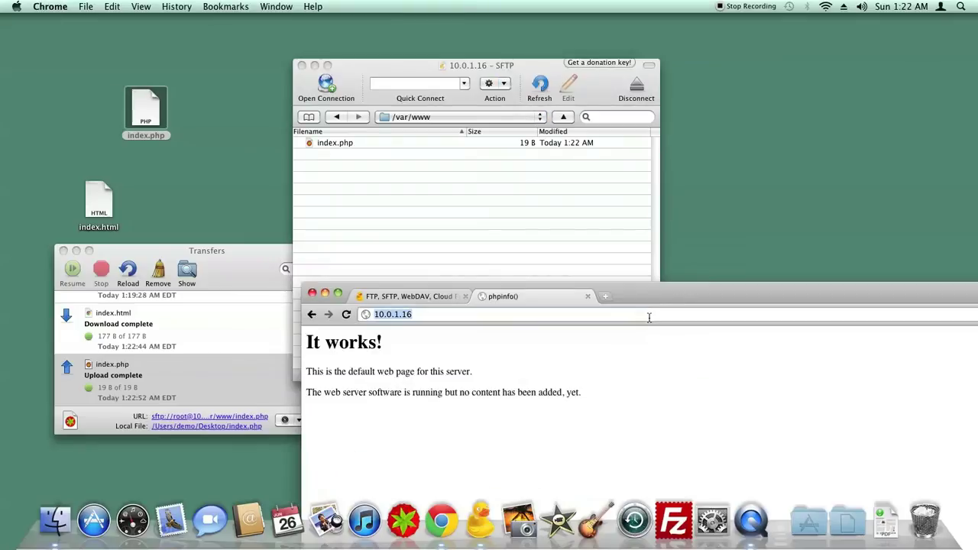
key("Return")
left_click_drag(634, 289, 613, 103)
scroll(612, 306, "down", 5)
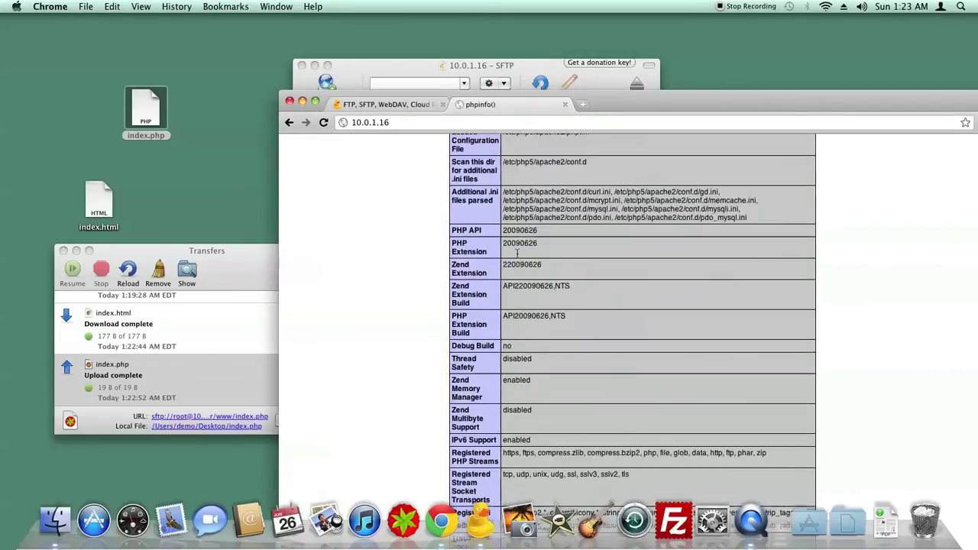
scroll(599, 282, "down", 12)
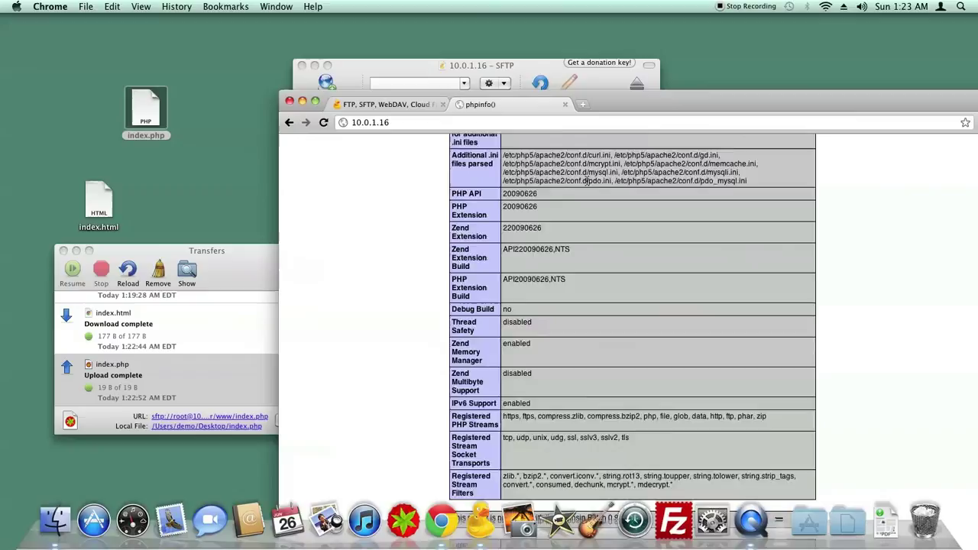
scroll(599, 282, "down", 15)
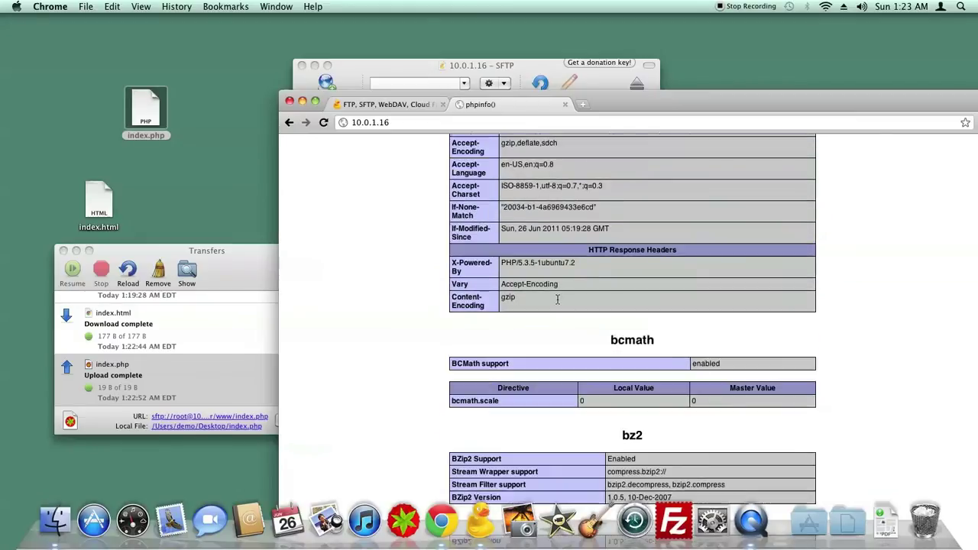
scroll(550, 290, "up", 20)
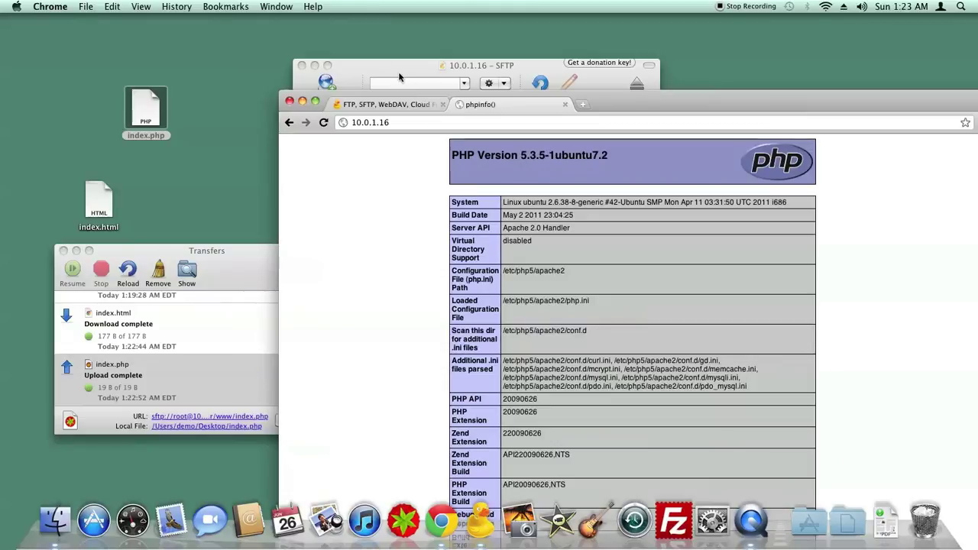
left_click_drag(397, 61, 149, 34)
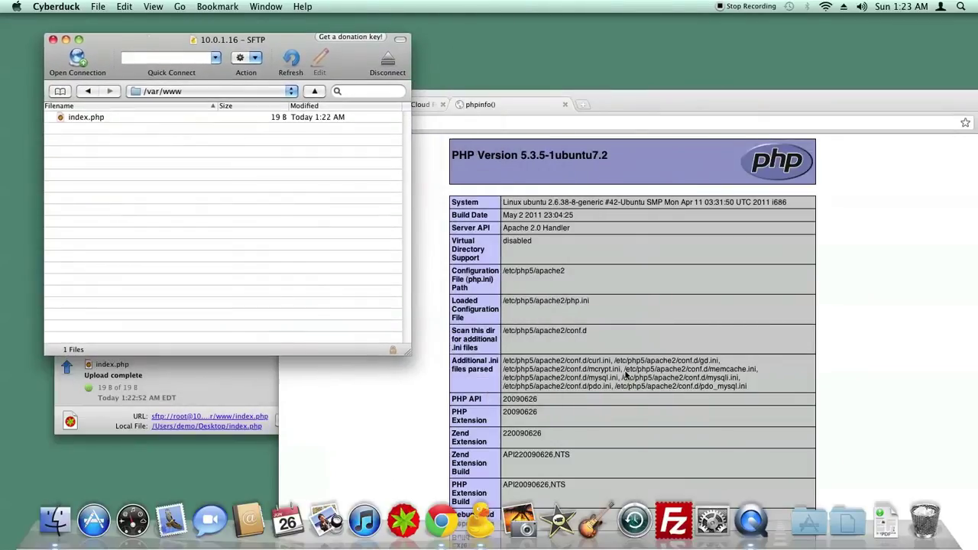
Enter Quickconnect host 10.0.1.16, username root, the password and port 22 in FileZilla.
left_click(682, 514)
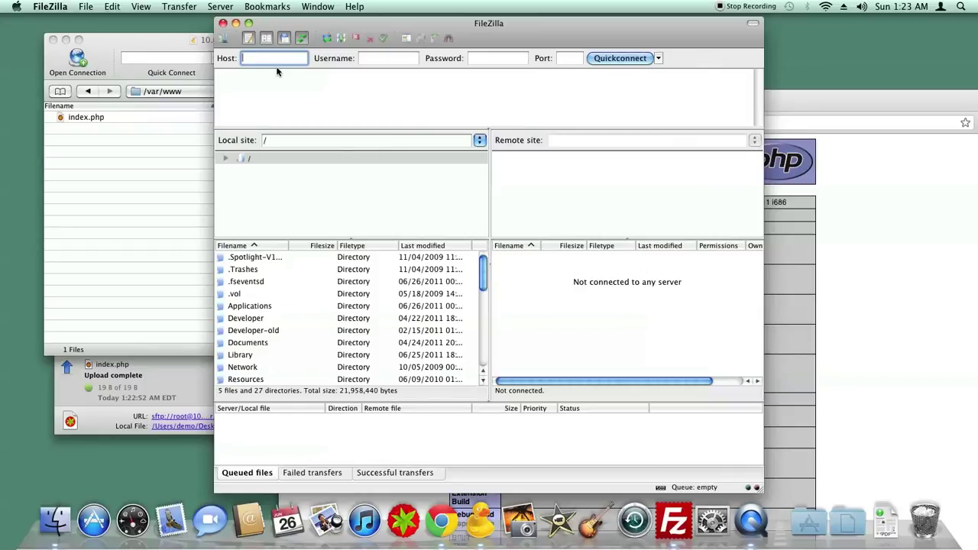
type("10.0.1")
type("5")
type(".1")
type("6")
key("Tab")
type("root")
key("Tab")
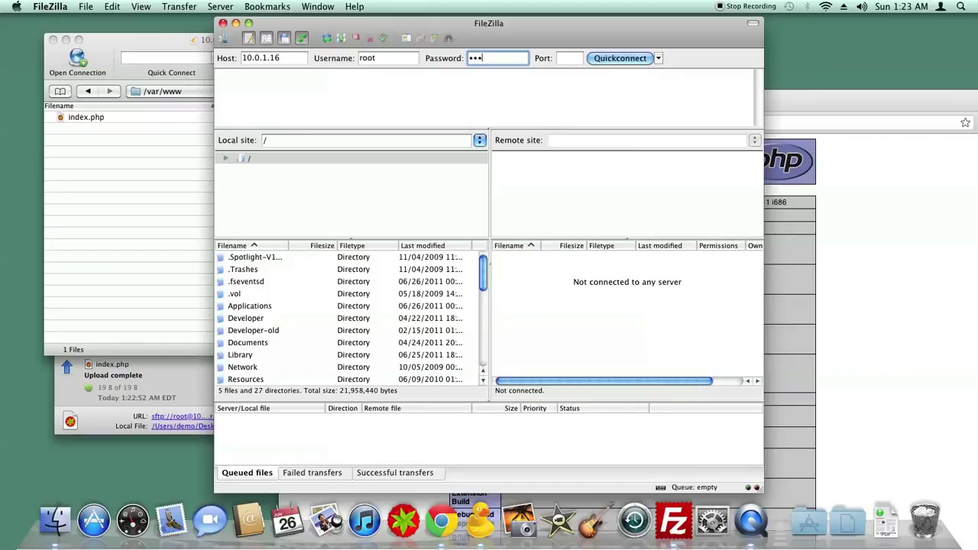
key("Tab")
type("22")
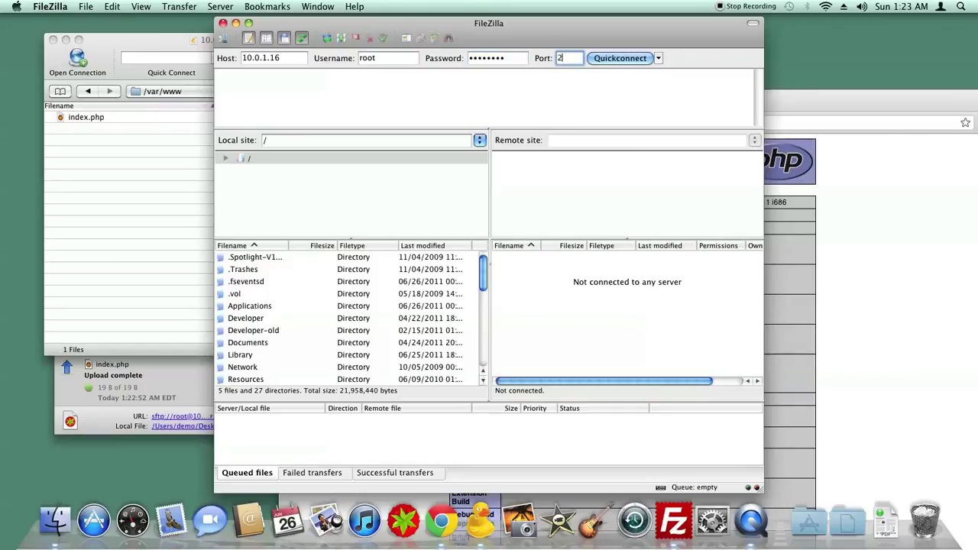
Quickconnect to 10.0.1.16 and always trust its host key, listing remote /root.
left_click(636, 60)
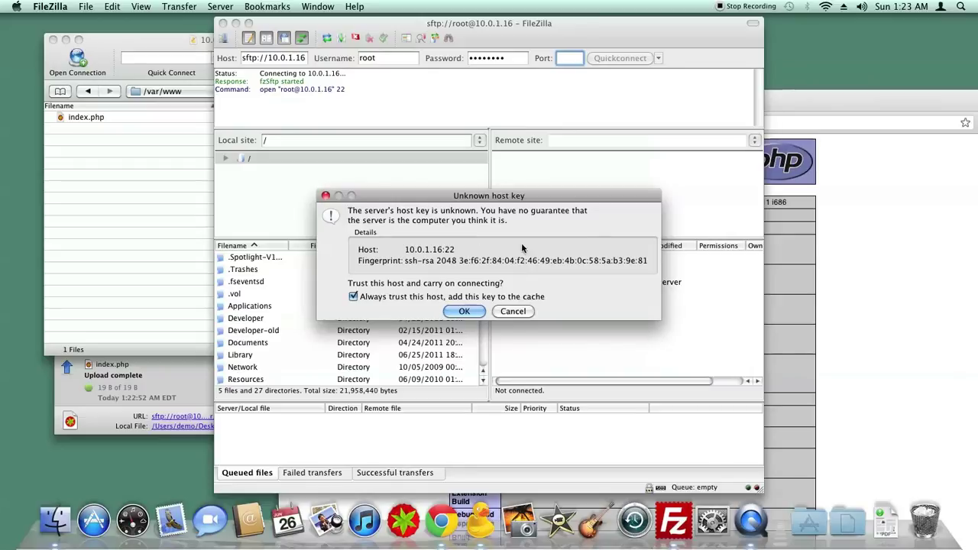
left_click(463, 311)
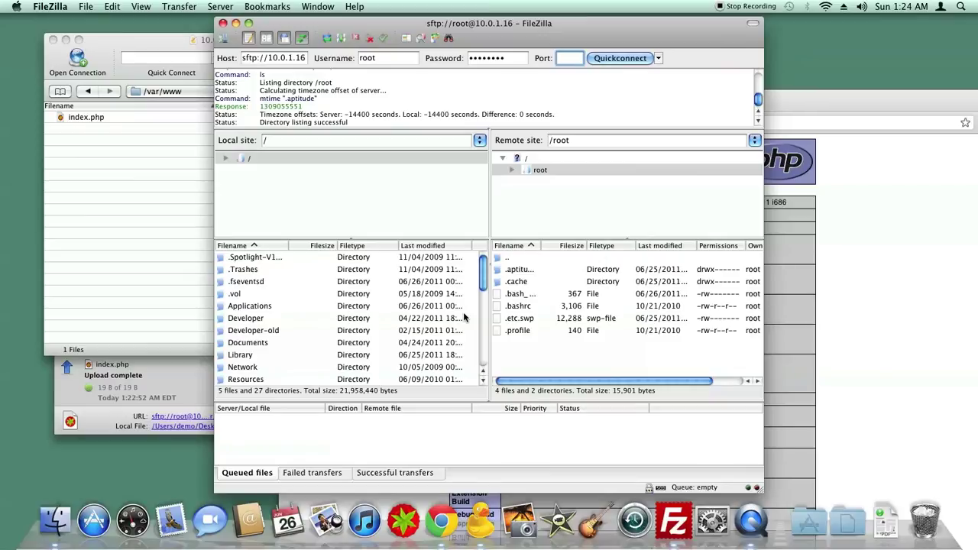
Go up to the server's top-level folder, dismiss the drag error, and open /var.
double_click(517, 263)
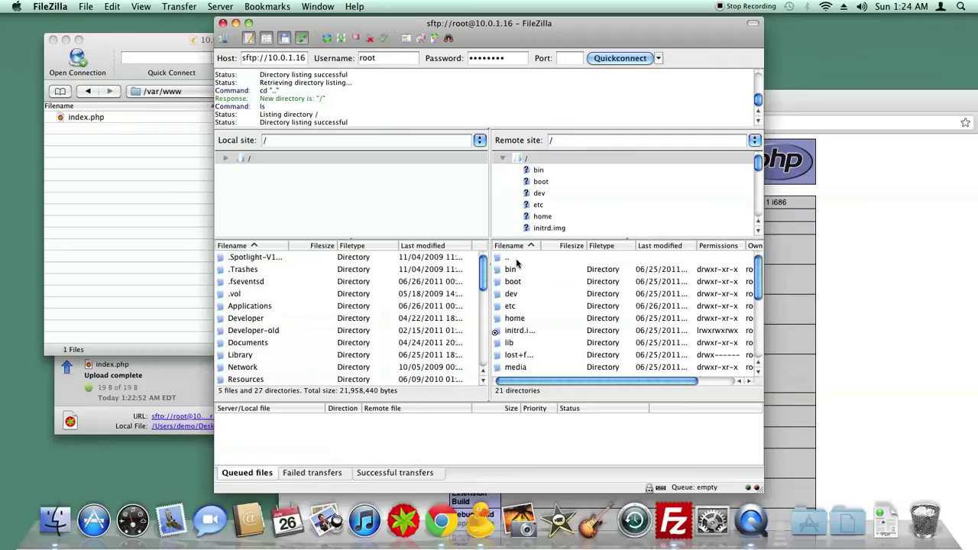
scroll(534, 306, "down", 5)
left_click_drag(510, 318, 560, 314)
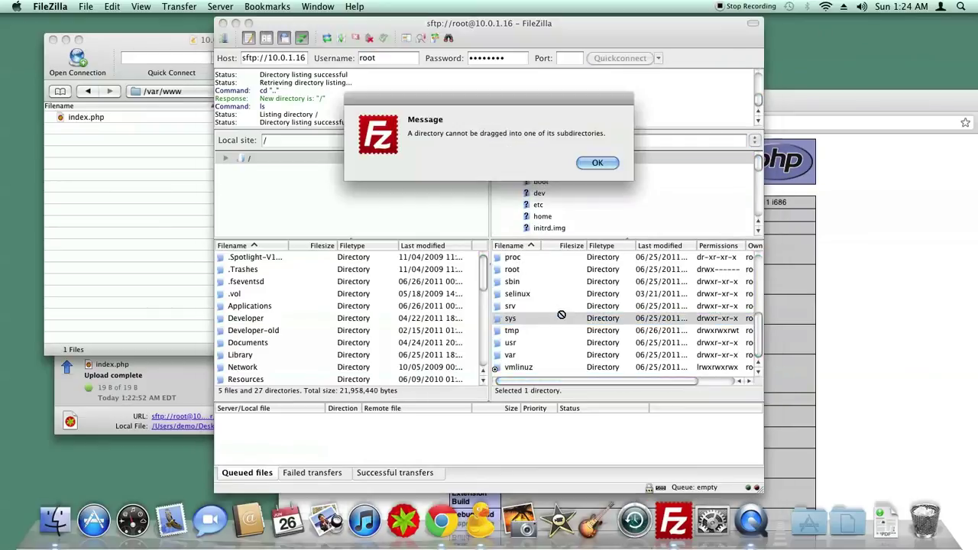
left_click(597, 163)
left_click_drag(557, 330, 794, 174)
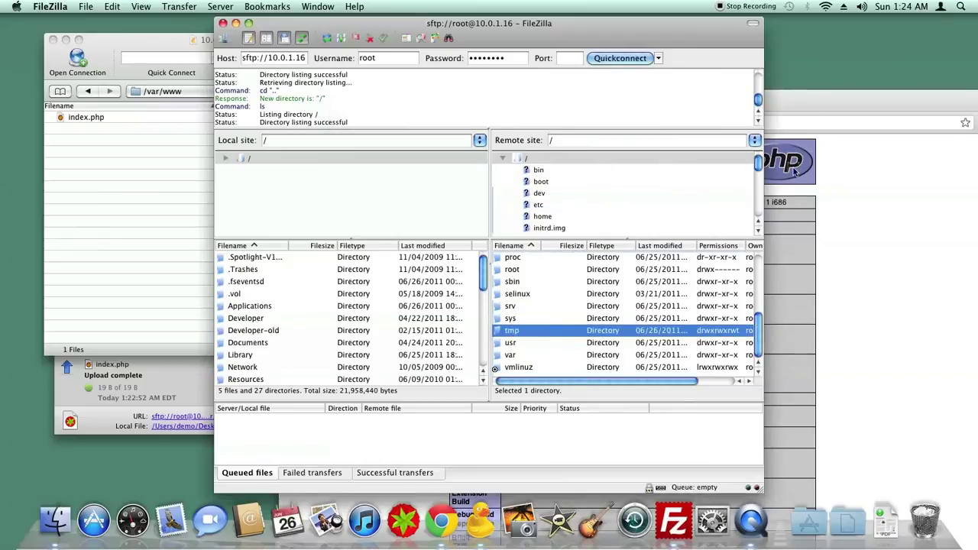
left_click(638, 345)
left_click(613, 356)
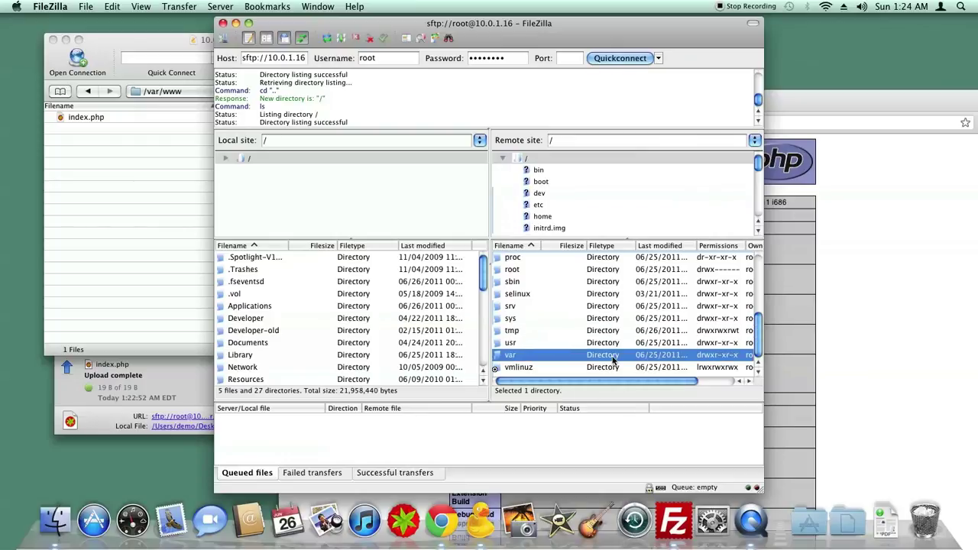
double_click(613, 357)
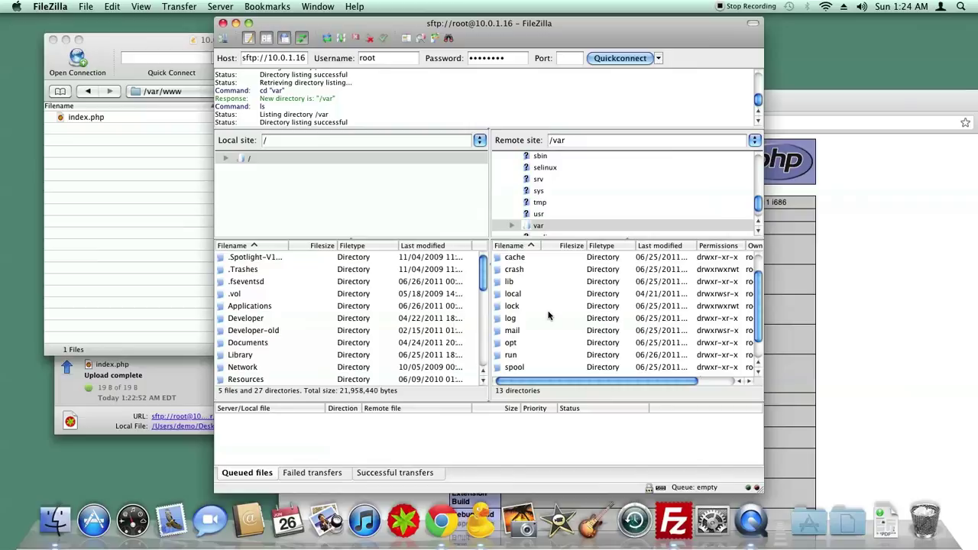
Open the remote www folder and view the context menu for index.php.
key("w")
key("Return")
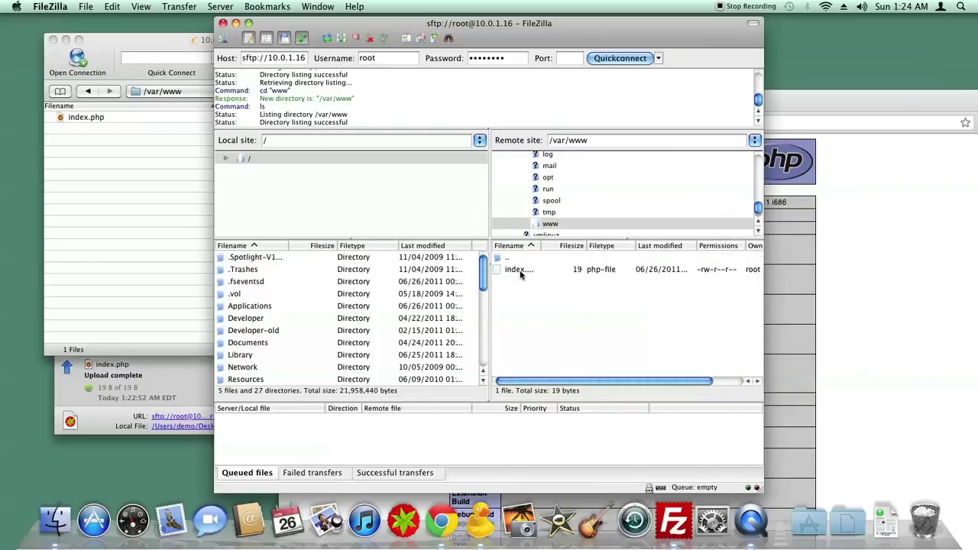
left_click(520, 275)
scroll(481, 290, "down", 5)
right_click(521, 274)
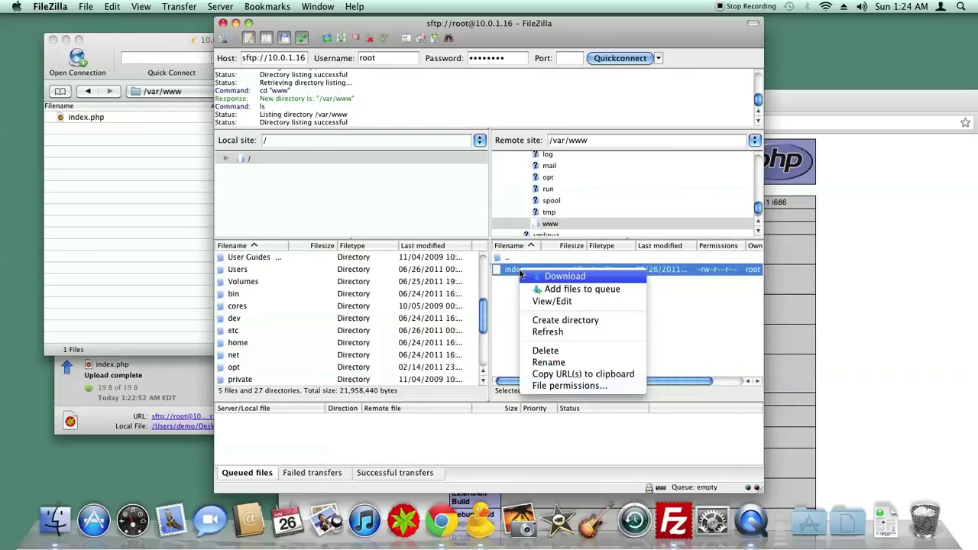
Inspect context menus for local files and the cores folder, then select the local root folder.
right_click(406, 307)
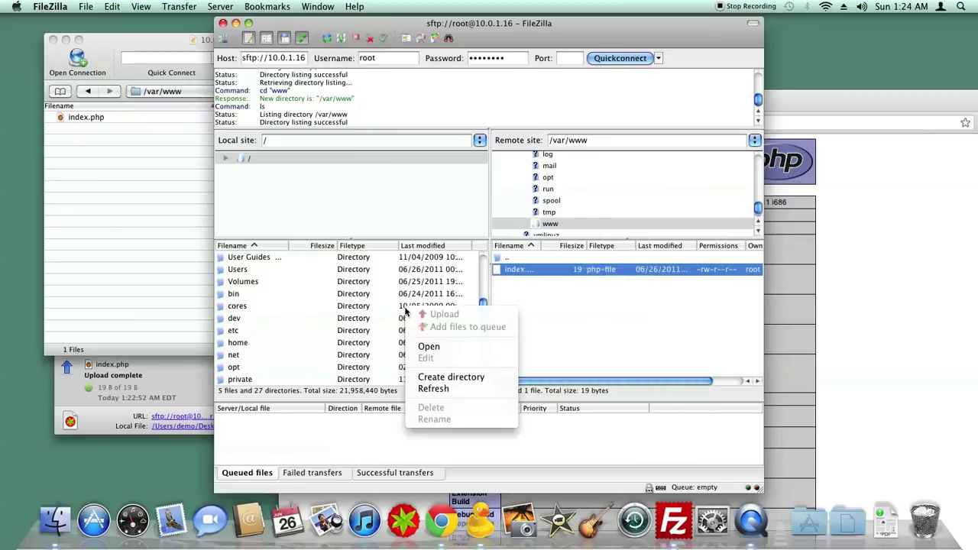
left_click(378, 315)
right_click(373, 315)
left_click(294, 311)
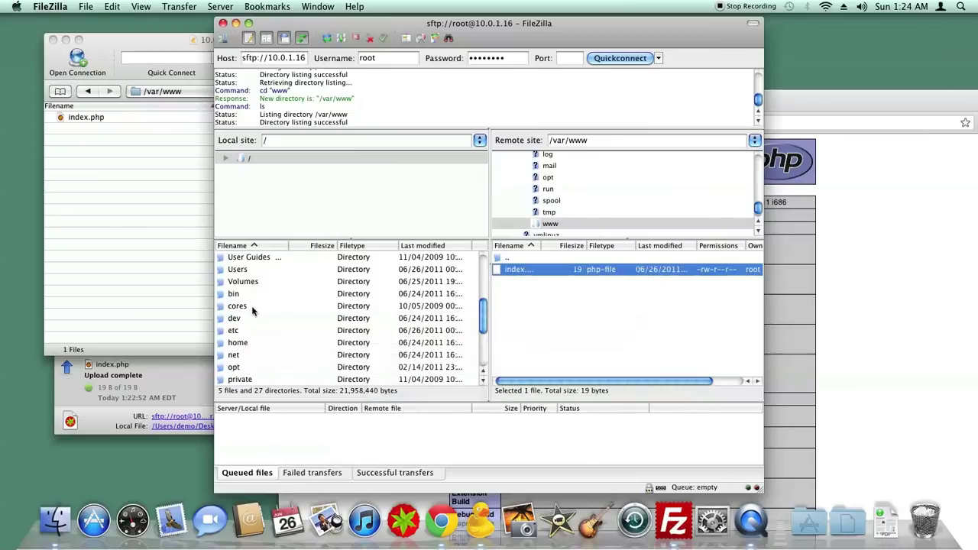
right_click(253, 308)
left_click(346, 286)
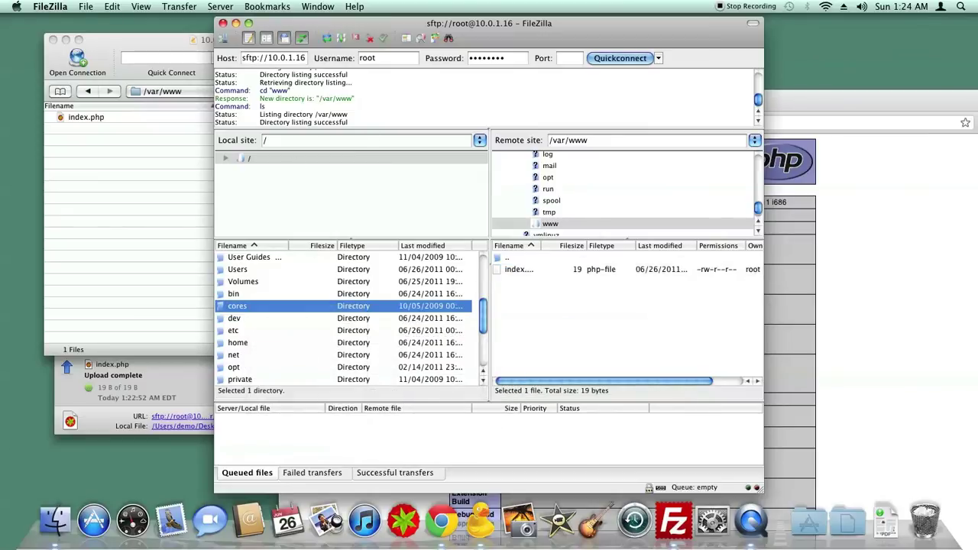
left_click(328, 159)
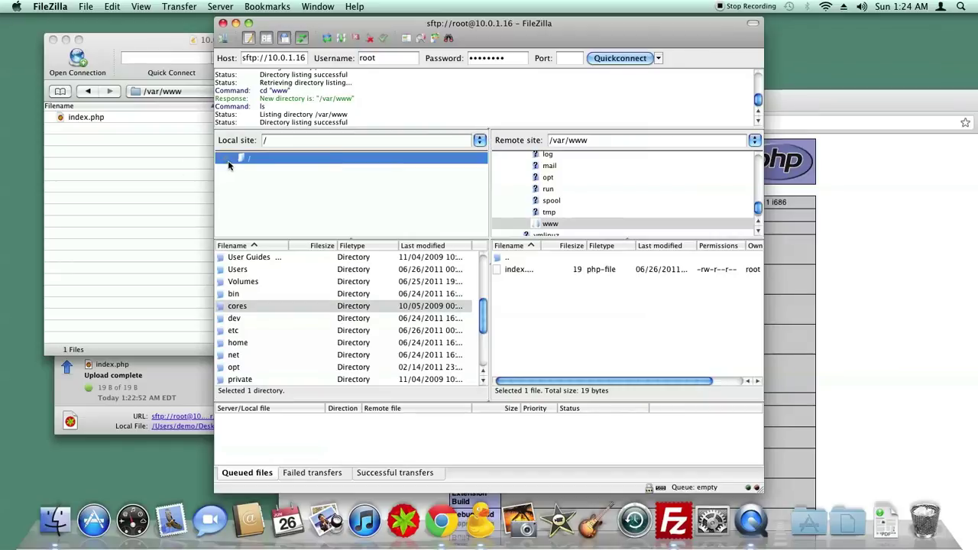
scroll(283, 199, "down", 5)
scroll(290, 202, "up", 5)
Create a new Site Manager entry named New site with host 10.0.1.16.
left_click(227, 158)
left_click(224, 38)
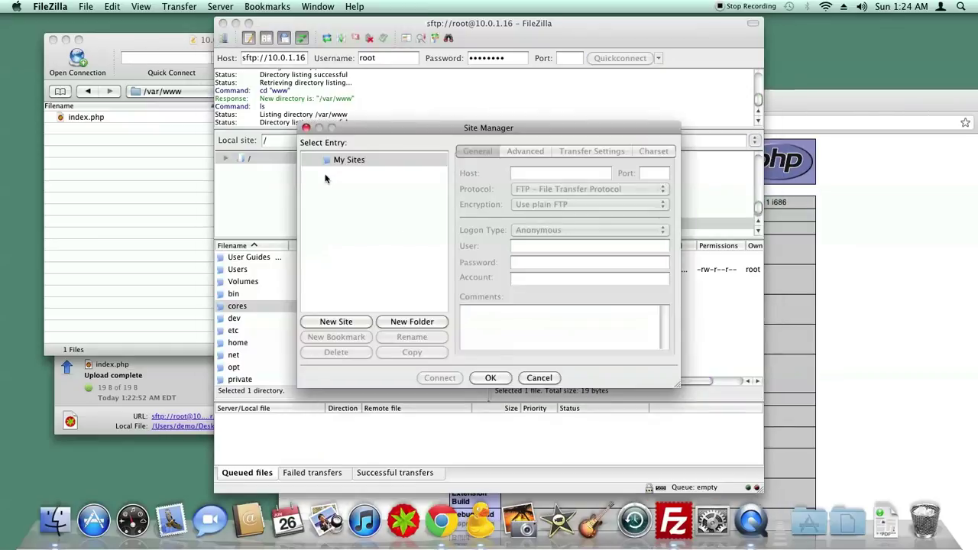
left_click(336, 321)
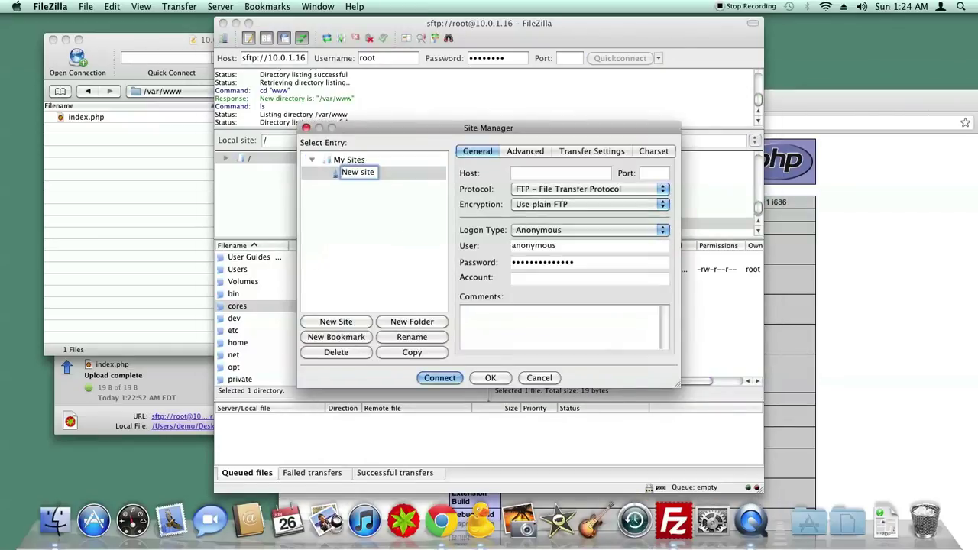
left_click(560, 172)
type("10.0.1.")
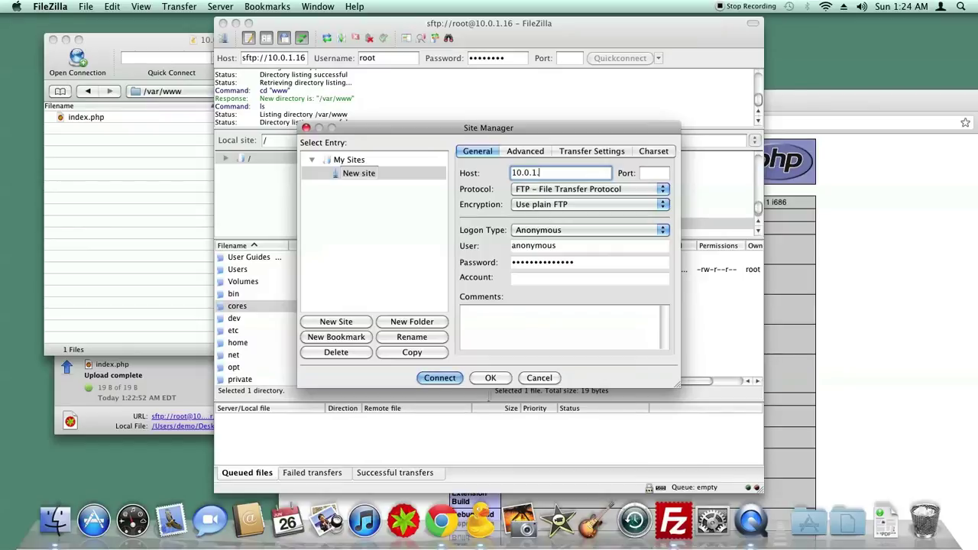
type("16")
key("Tab")
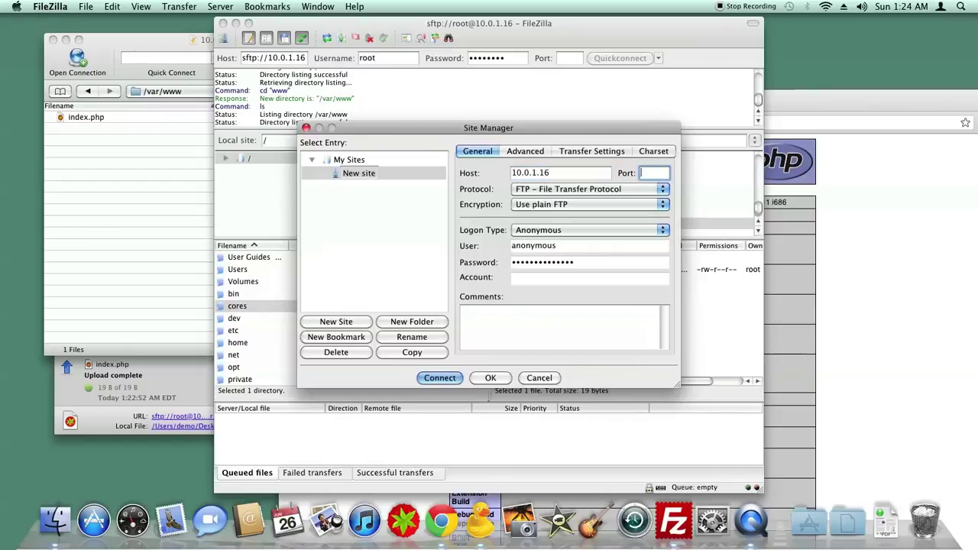
Set protocol SFTP, Normal logon as root with the account password, and connect.
left_click(565, 188)
left_click(564, 202)
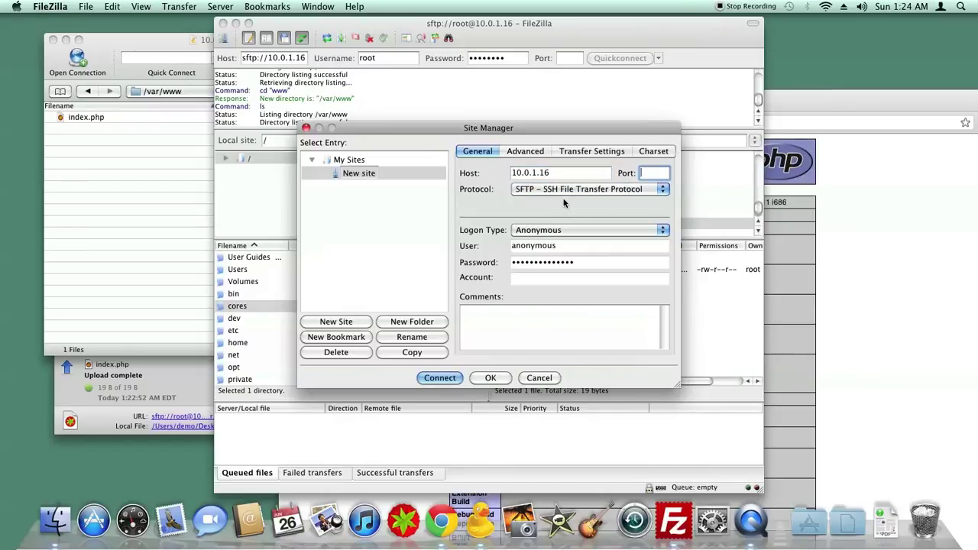
left_click(565, 229)
left_click(535, 241)
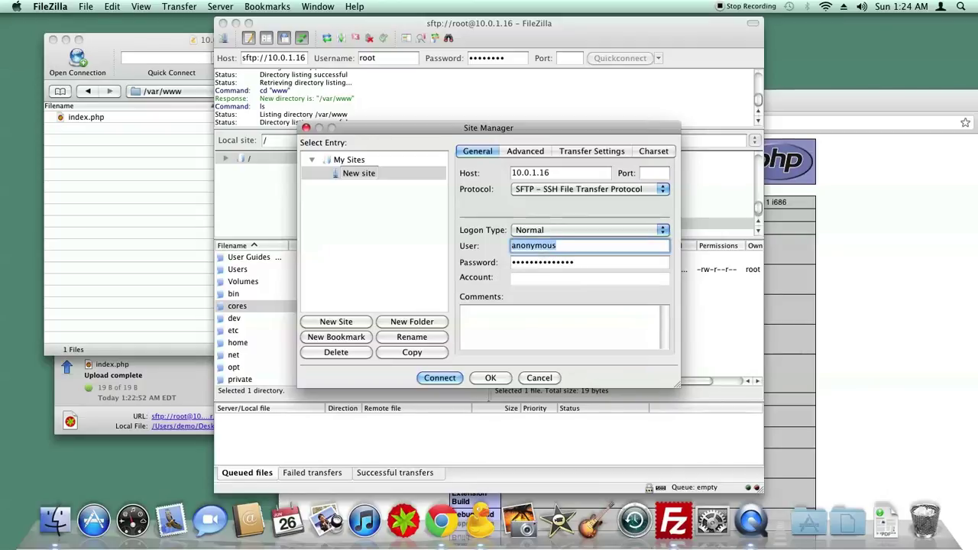
type("root")
key("Tab")
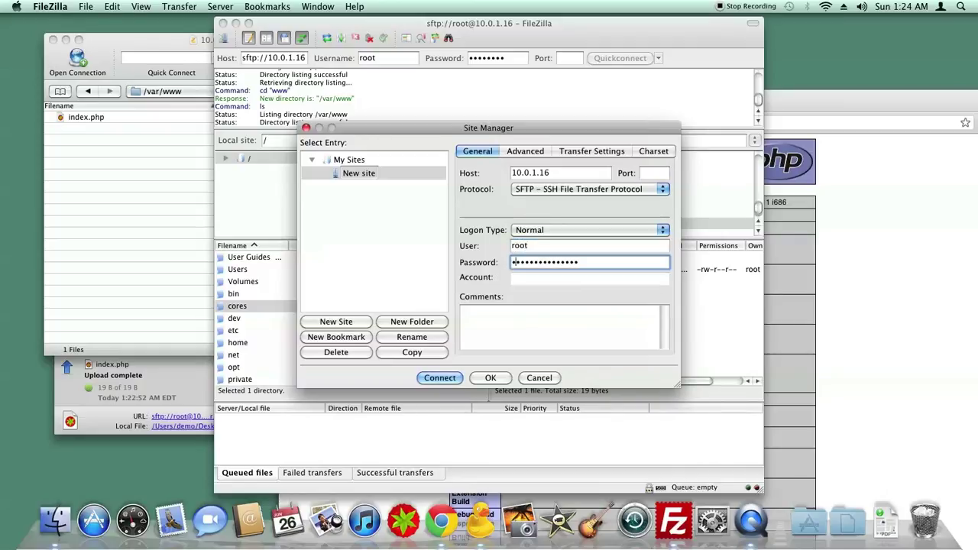
key("super+a")
type("passwd")
key("Return")
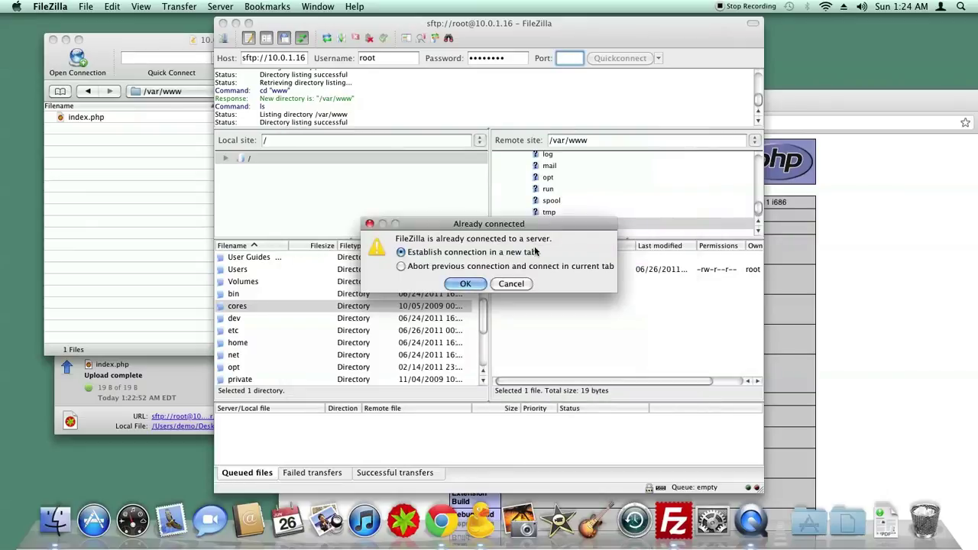
Confirm opening the New site connection in a new tab.
left_click(470, 283)
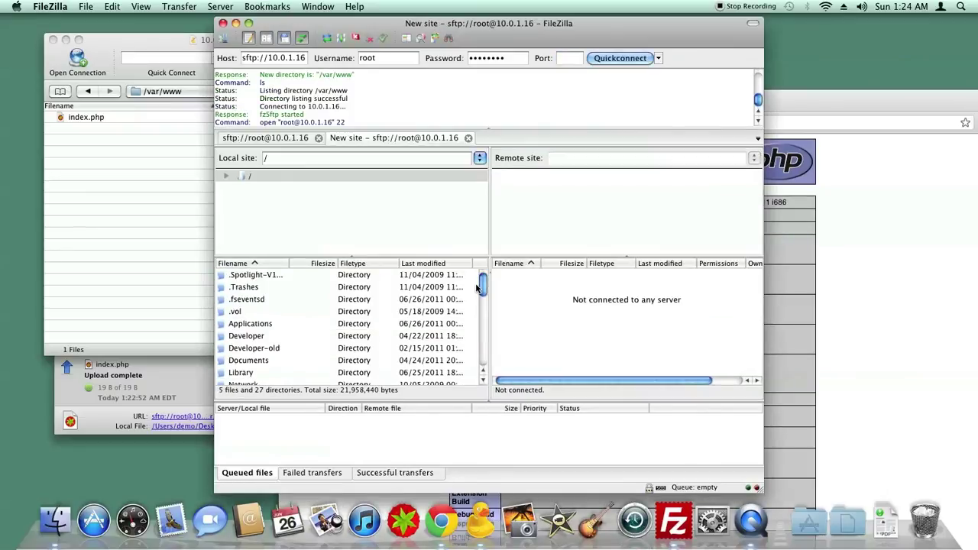